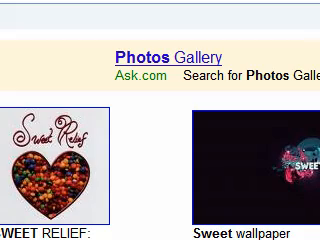
Go to the CrystalXP.net site from the search results to reach the ToYcon download page
{"action": "left_click", "coordinate": [312, 8]}
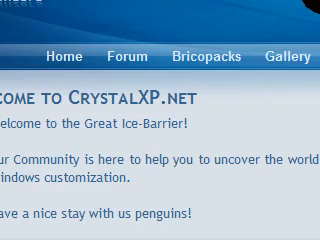
{"action": "scroll", "coordinate": [302, 110], "scroll_direction": "down", "scroll_amount": 3}
{"action": "scroll", "coordinate": [302, 110], "scroll_direction": "down", "scroll_amount": 5}
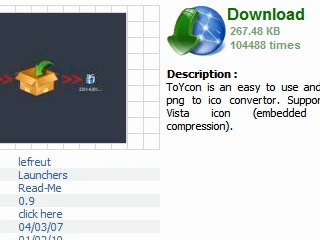
Request the ToYcon zip and allow the blocked download through the information bar's Download File option
{"action": "left_click", "coordinate": [284, 22]}
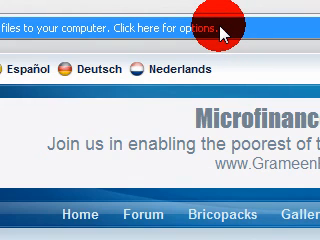
{"action": "left_click", "coordinate": [146, 35]}
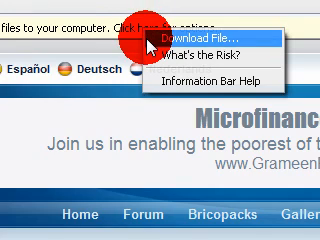
{"action": "left_click", "coordinate": [199, 38]}
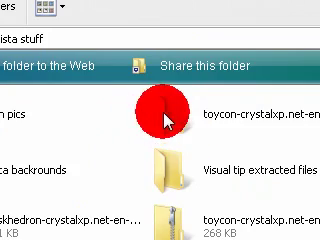
Navigate from vista stuff into toycon-crystalxp.net and then the inner ToYcon program folder
{"action": "double_click", "coordinate": [160, 115]}
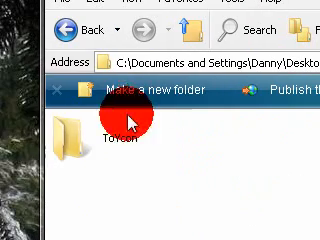
{"action": "double_click", "coordinate": [75, 140]}
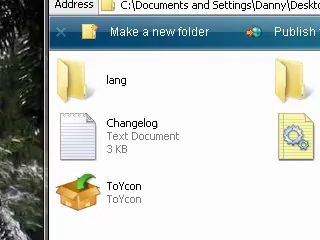
{"action": "double_click", "coordinate": [75, 192]}
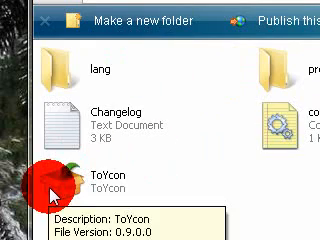
Launch ToYcon.exe, position its drop box at the upper left of the desktop, and go up a folder level
{"action": "left_click", "coordinate": [60, 185]}
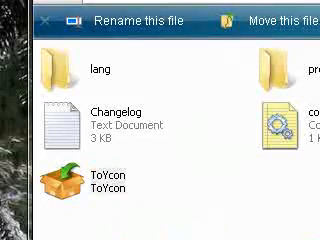
{"action": "left_click_drag", "start_coordinate": [225, 215], "coordinate": [195, 155]}
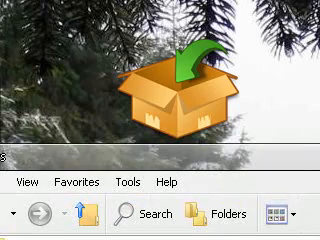
{"action": "left_click_drag", "start_coordinate": [205, 105], "coordinate": [195, 95]}
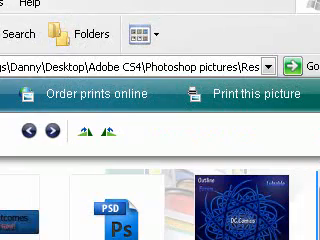
{"action": "left_click", "coordinate": [158, 50]}
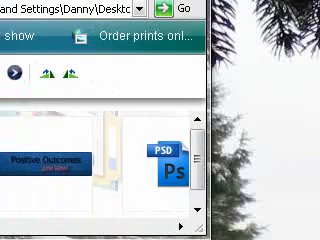
{"action": "left_click_drag", "start_coordinate": [134, 238], "coordinate": [222, 238]}
{"action": "left_click_drag", "start_coordinate": [137, 225], "coordinate": [55, 195]}
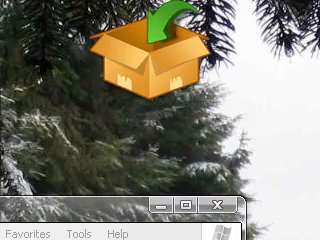
{"action": "right_click", "coordinate": [160, 58]}
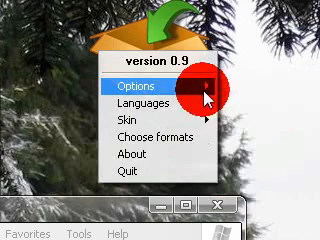
{"action": "mouse_move", "coordinate": [150, 86]}
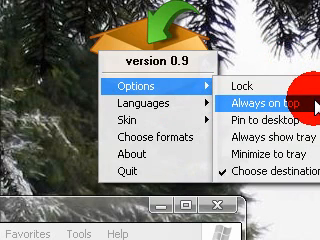
{"action": "left_click", "coordinate": [278, 45]}
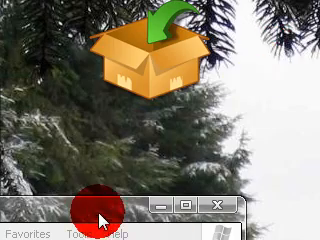
Bring the icon pics results window into view and preview the dark blue picture in the viewer
{"action": "left_click_drag", "start_coordinate": [98, 207], "coordinate": [222, 114]}
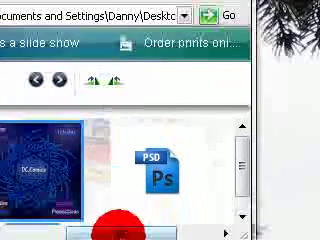
{"action": "left_click_drag", "start_coordinate": [120, 232], "coordinate": [210, 232]}
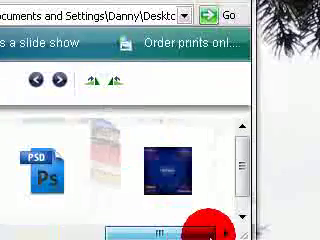
{"action": "left_click", "coordinate": [178, 176]}
{"action": "double_click", "coordinate": [178, 176]}
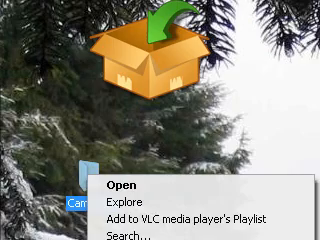
In Camstudio's Properties Customize options, change the folder icon to 'working on' from icon pics
{"action": "left_click", "coordinate": [225, 195]}
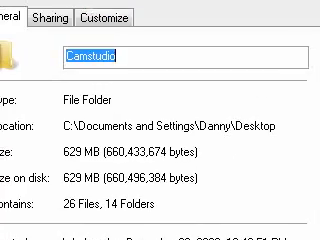
{"action": "left_click", "coordinate": [80, 185]}
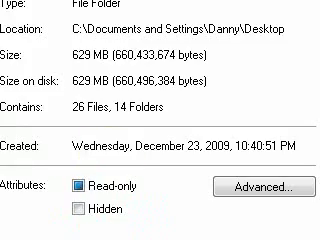
{"action": "left_click", "coordinate": [112, 9]}
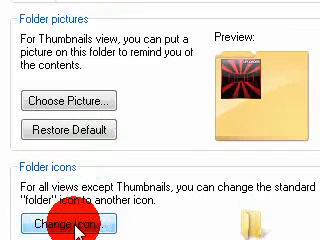
{"action": "left_click", "coordinate": [78, 228]}
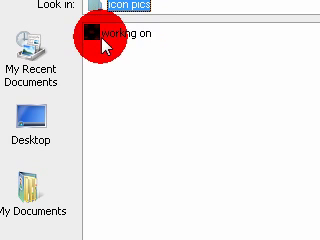
{"action": "left_click", "coordinate": [105, 40]}
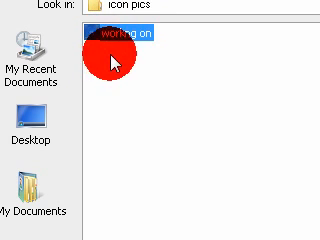